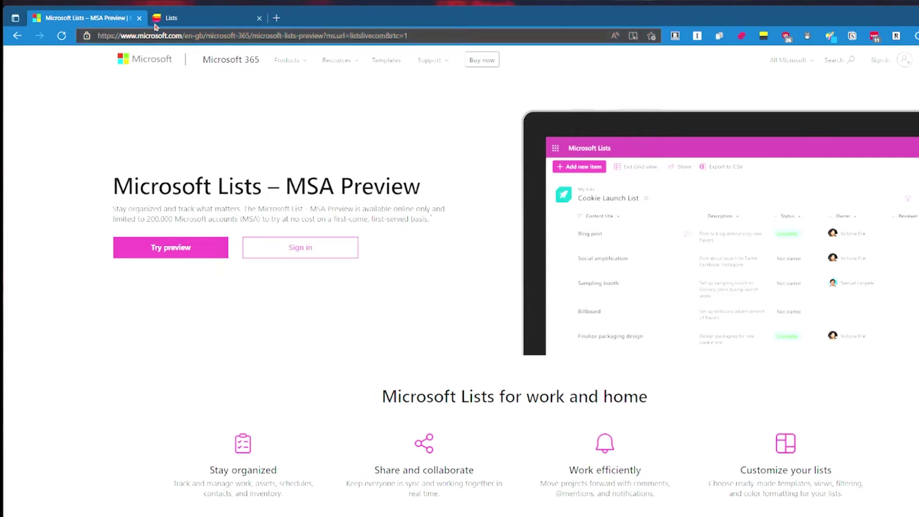
Step: Switch to the Lists web app and start creating a new list
click(170, 18)
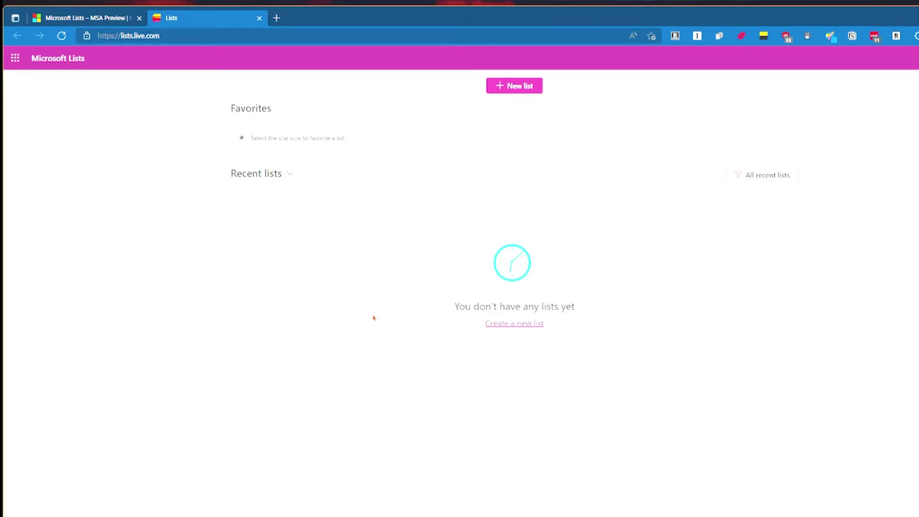
click(502, 85)
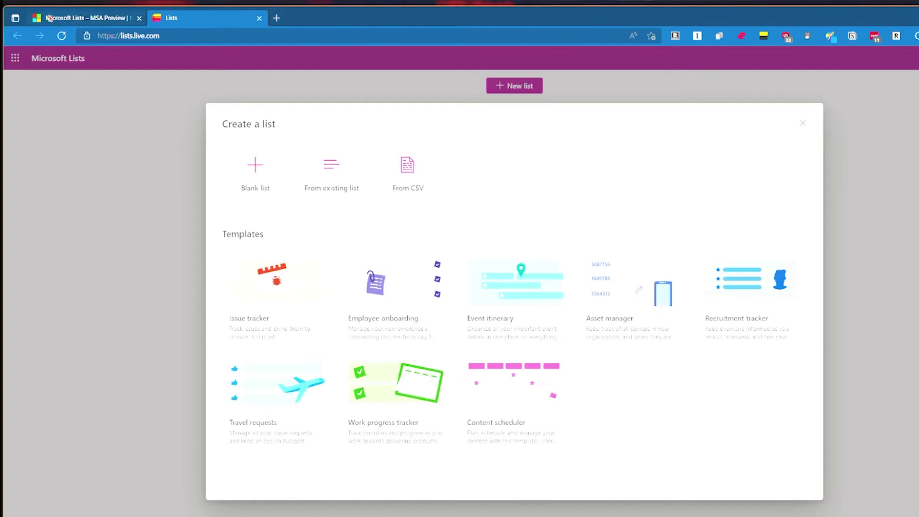
Step: Review the Microsoft Lists – MSA Preview page, including its features for work and home
click(82, 18)
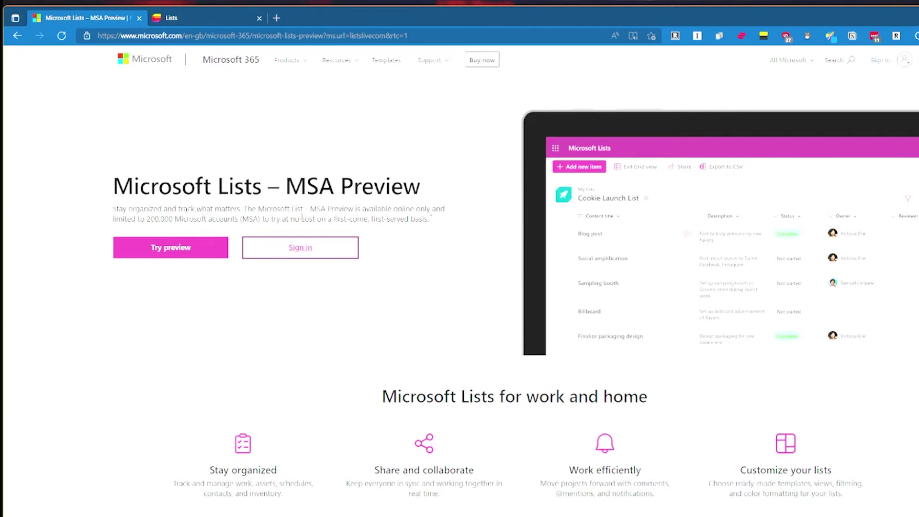
scroll(293, 384, down, 3)
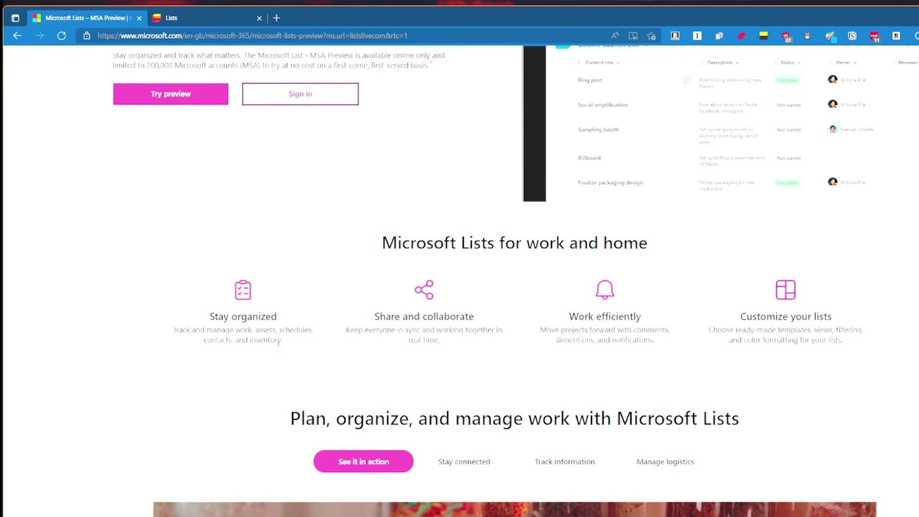
key(ctrl+plus)
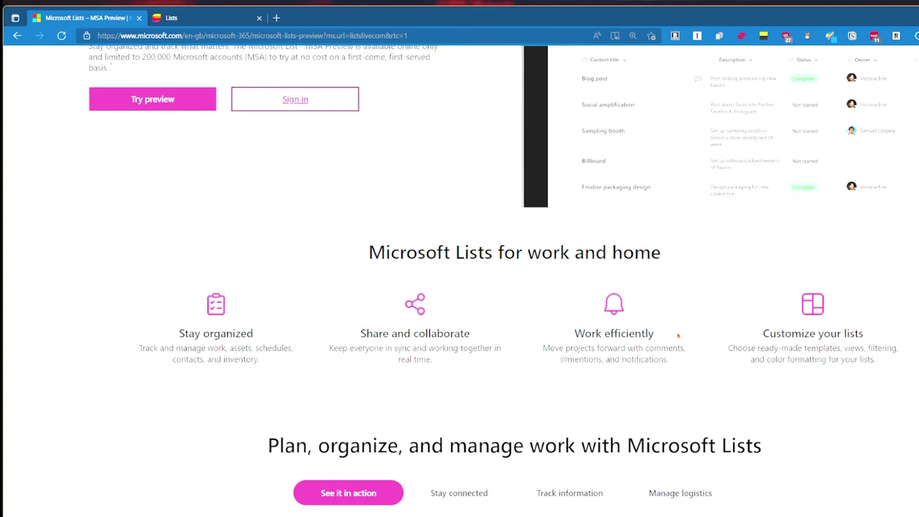
scroll(684, 425, down, 5)
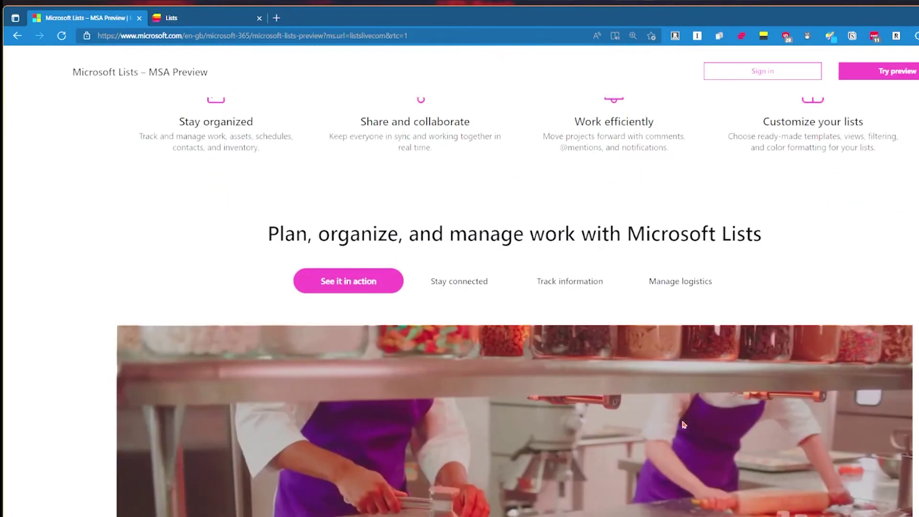
scroll(683, 425, up, 4)
scroll(684, 424, up, 3)
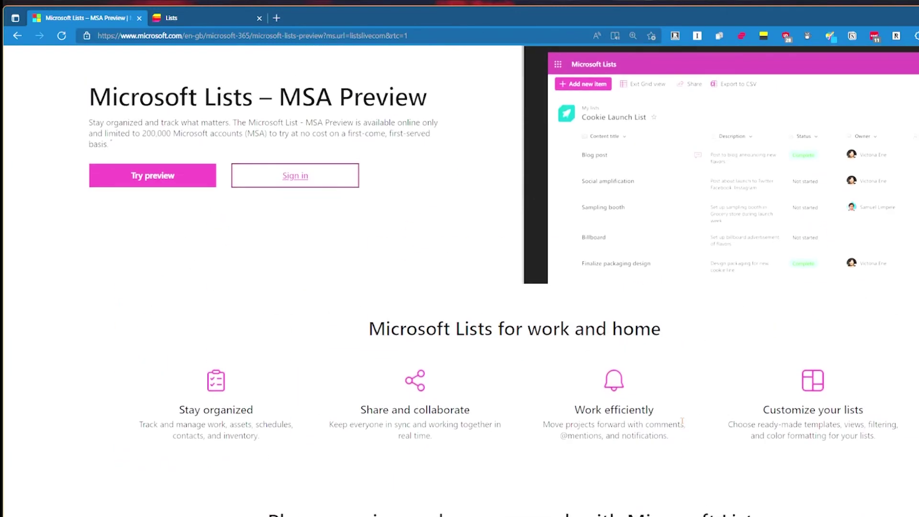
scroll(451, 243, up, 2)
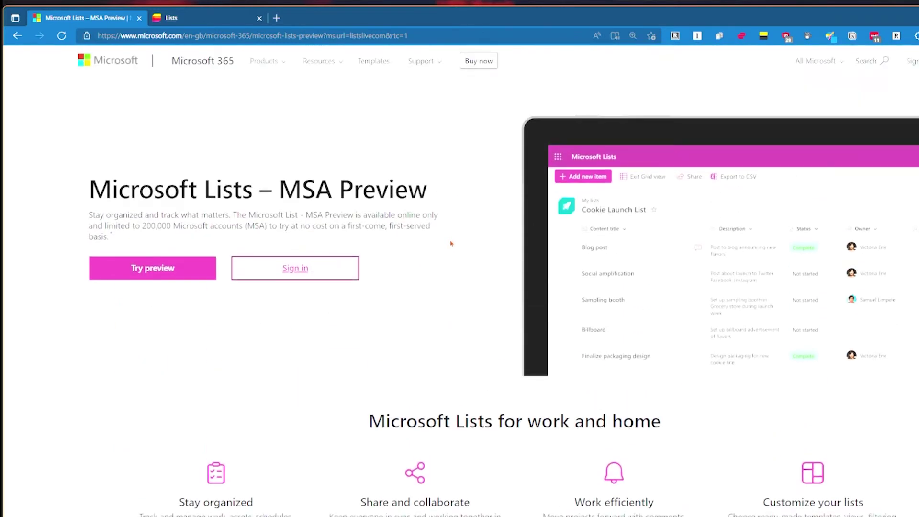
Step: Return to the Lists app, preview all columns of the Work progress tracker template and use it for the new list
click(187, 26)
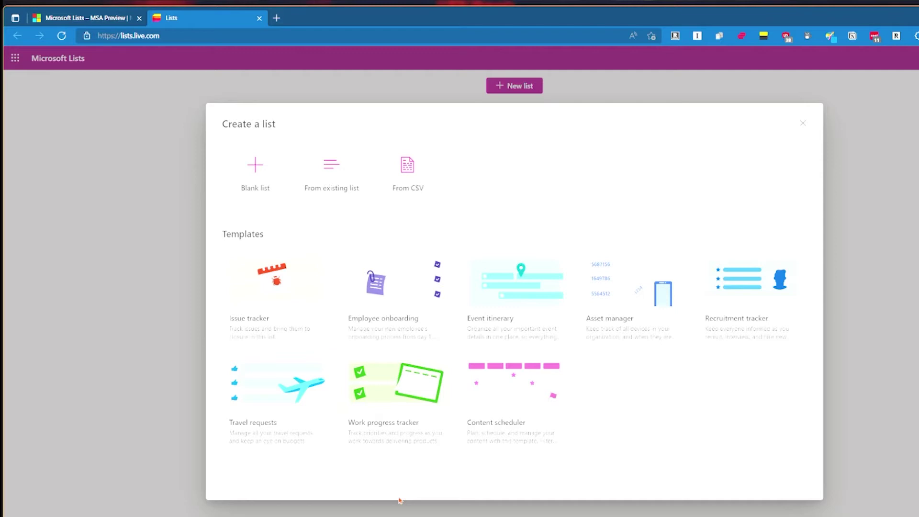
click(383, 431)
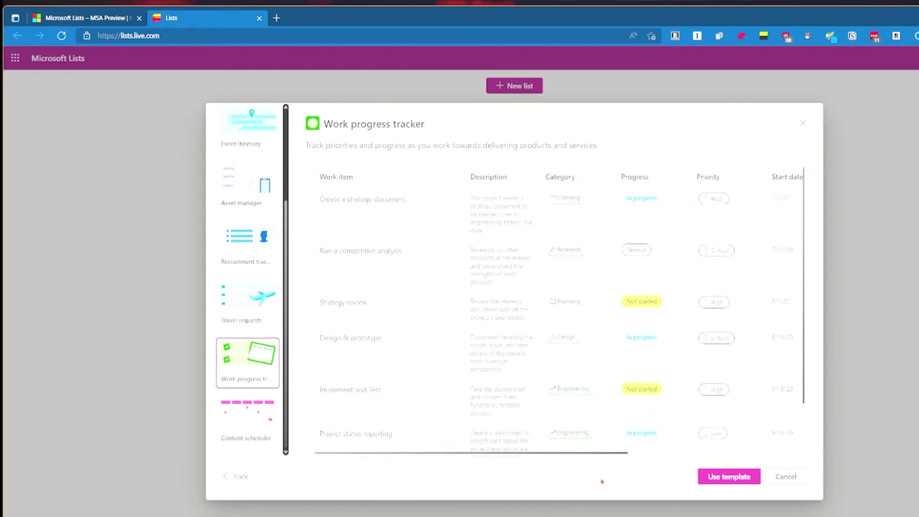
drag(602, 452, 756, 433)
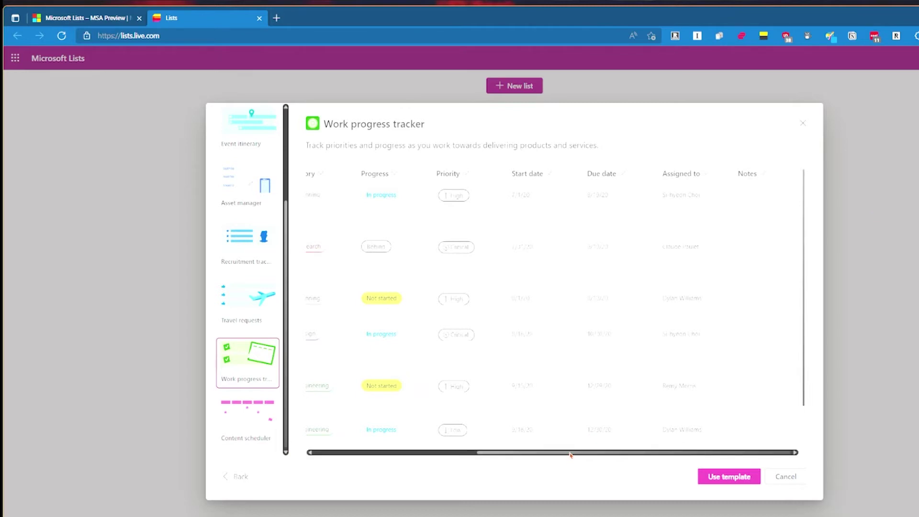
drag(570, 454, 362, 452)
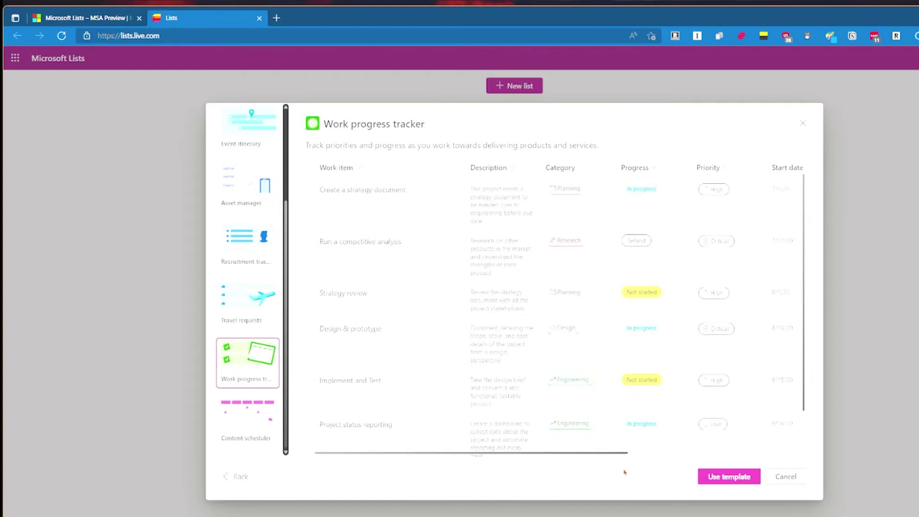
click(723, 476)
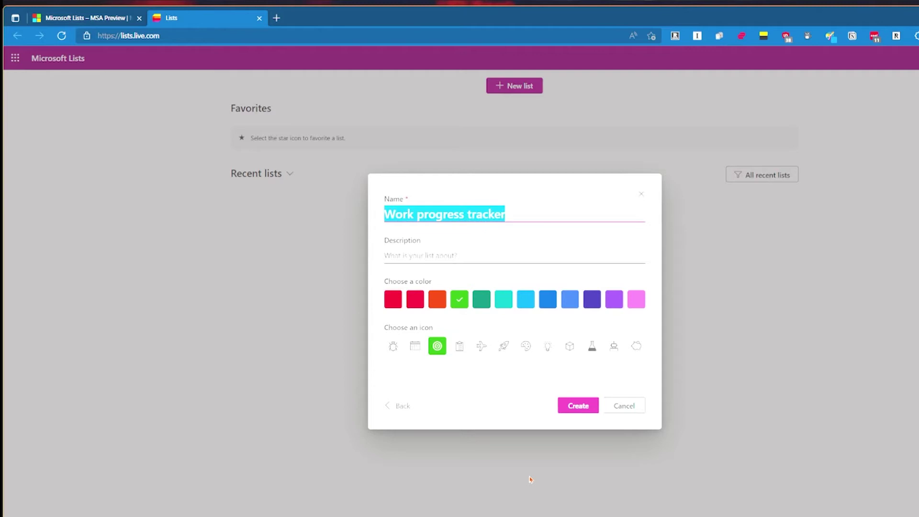
Step: Name the list "Is This Notion?" and describe it as "A Work tracker to compare to my main Notion project tracker"
text(Is T)
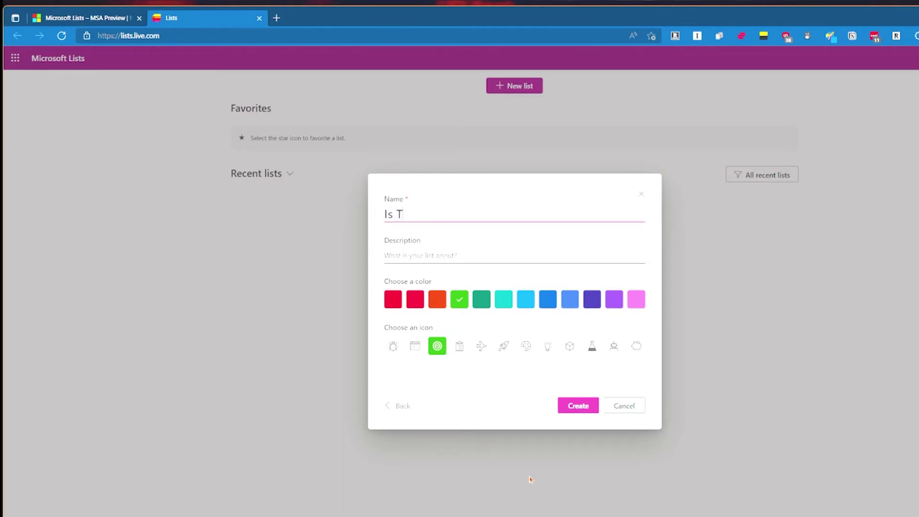
text(his Notion?)
click(434, 251)
text(A Work tracker to coompar)
key(BackSpace)
key(BackSpace)
key(BackSpace)
key(BackSpace)
key(BackSpace)
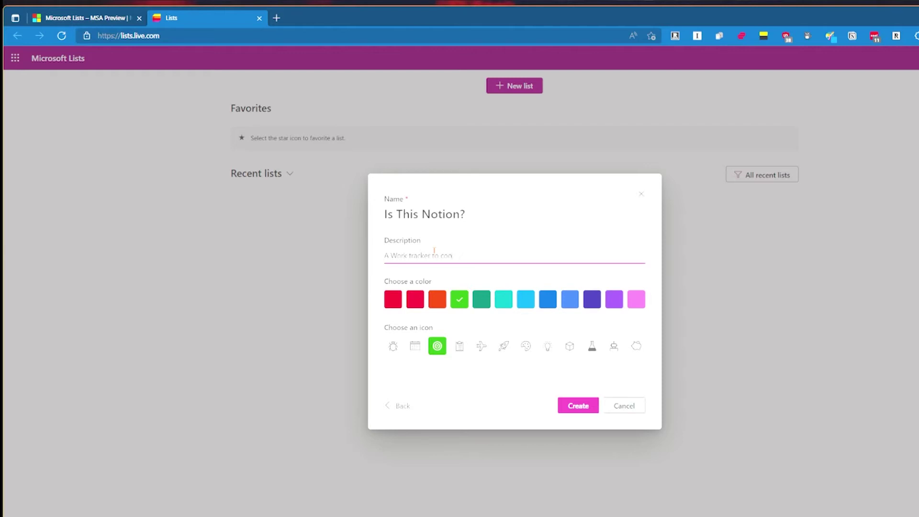
text(mpare to my main Notion work tracker)
double_click(541, 257)
key(BackSpace)
text(project)
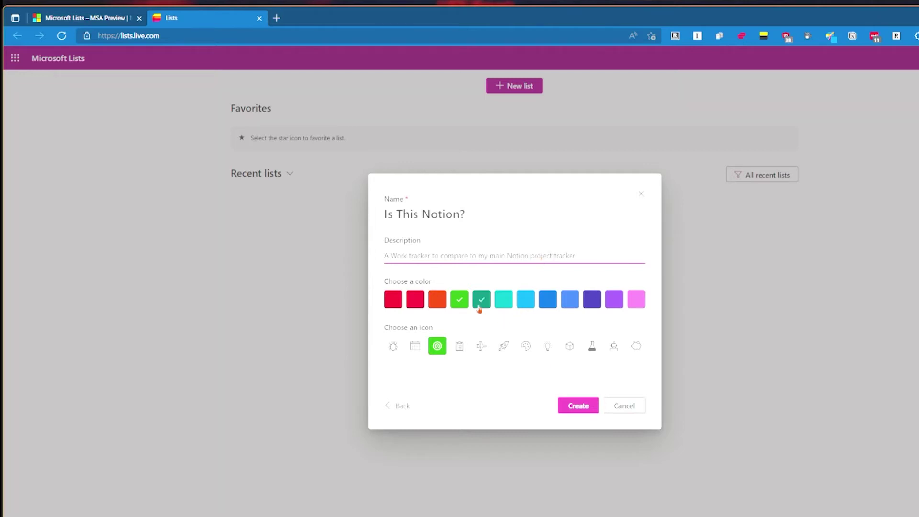
Step: Give the list an orange color and the light bulb icon, and create it
click(437, 300)
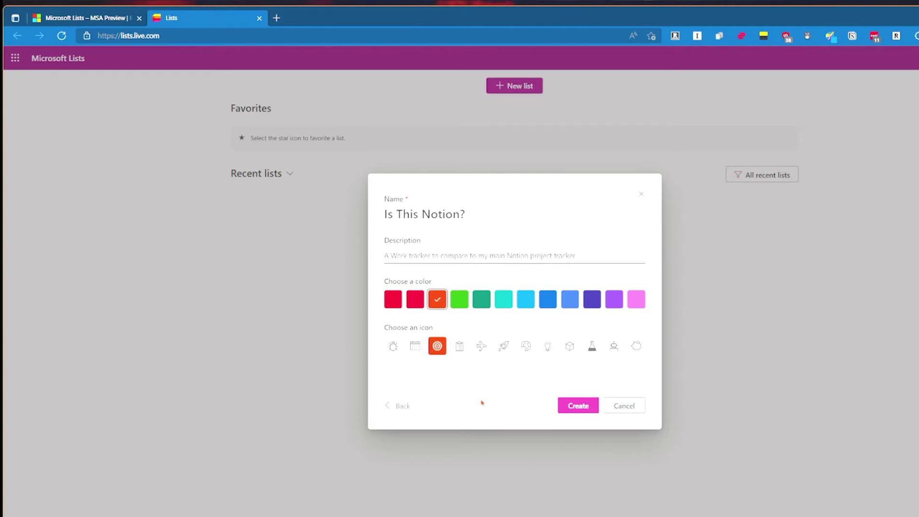
click(548, 348)
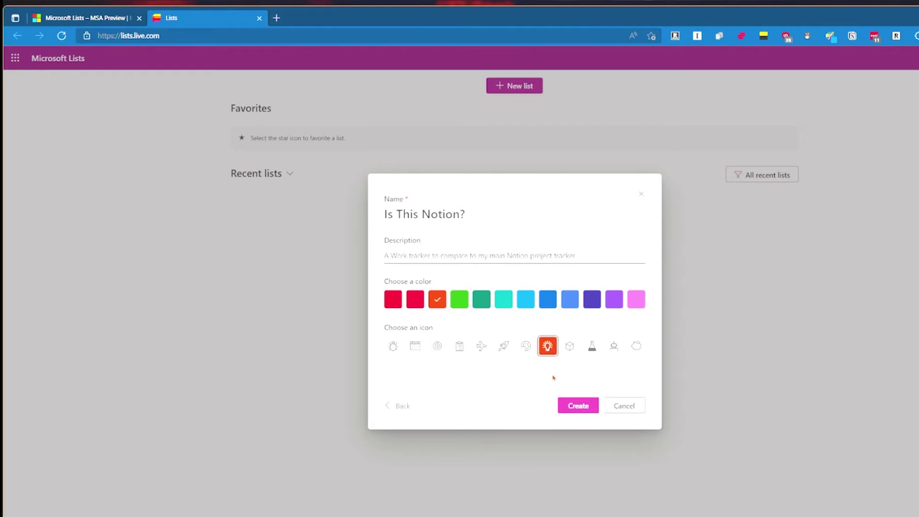
click(571, 404)
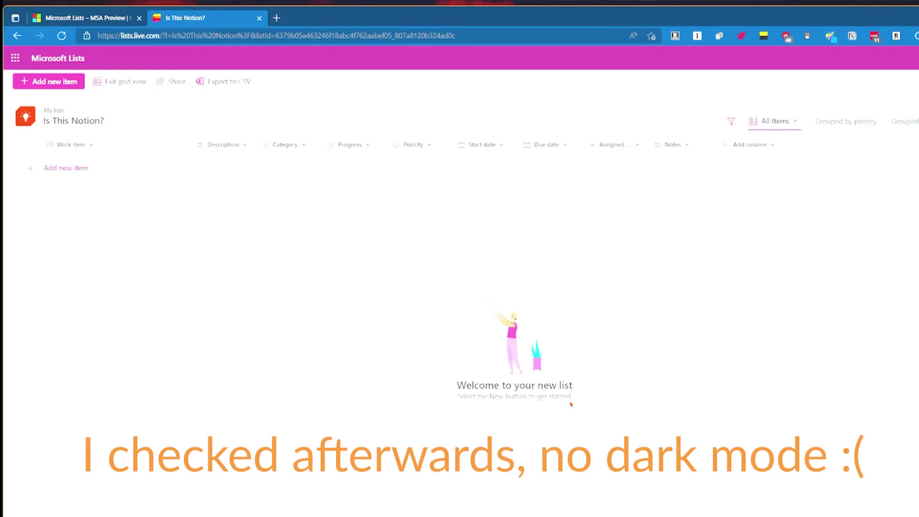
Step: Examine the sorting, filtering and column settings options offered for the Work item and Description columns
click(93, 146)
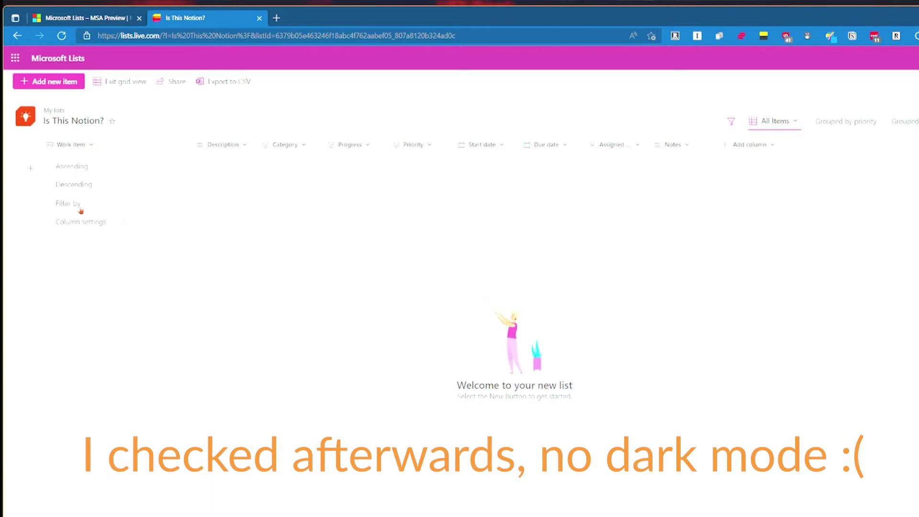
mouse_move(75, 221)
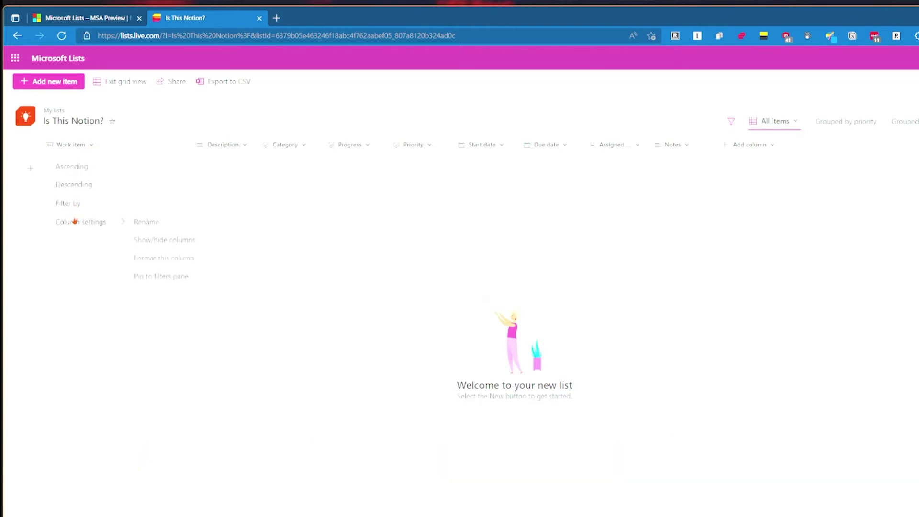
key(ctrl+plus)
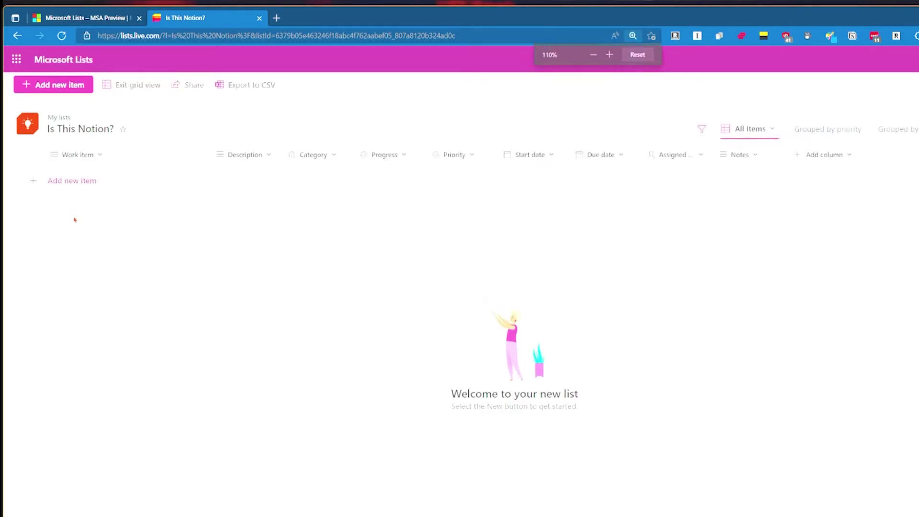
key(ctrl+plus)
key(ctrl+plus)
click(89, 200)
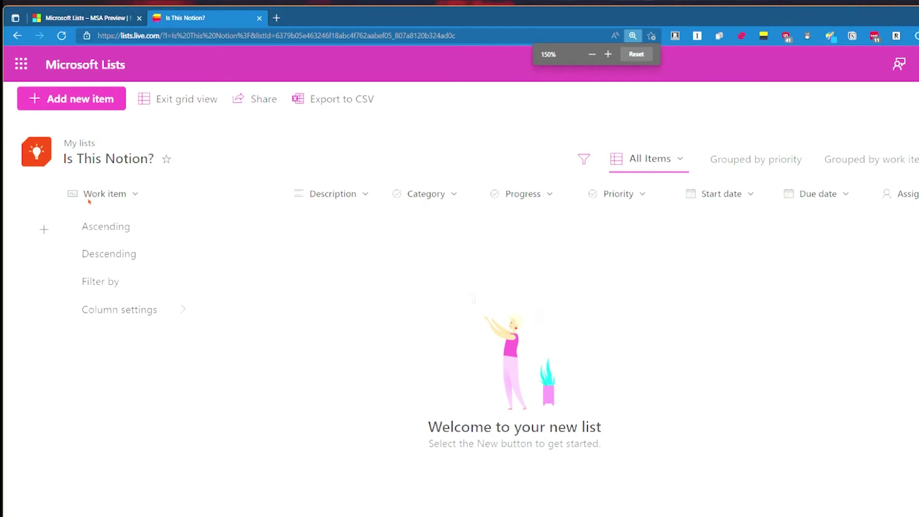
mouse_move(108, 325)
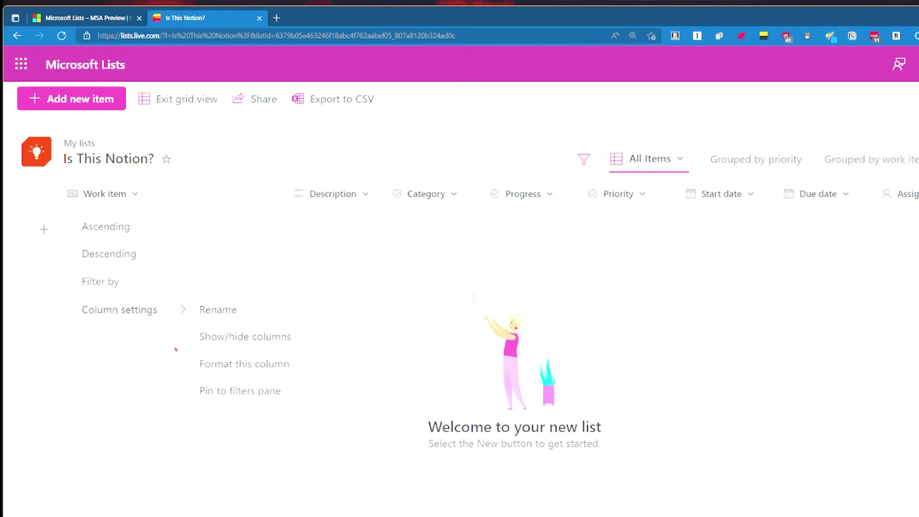
click(274, 428)
click(353, 190)
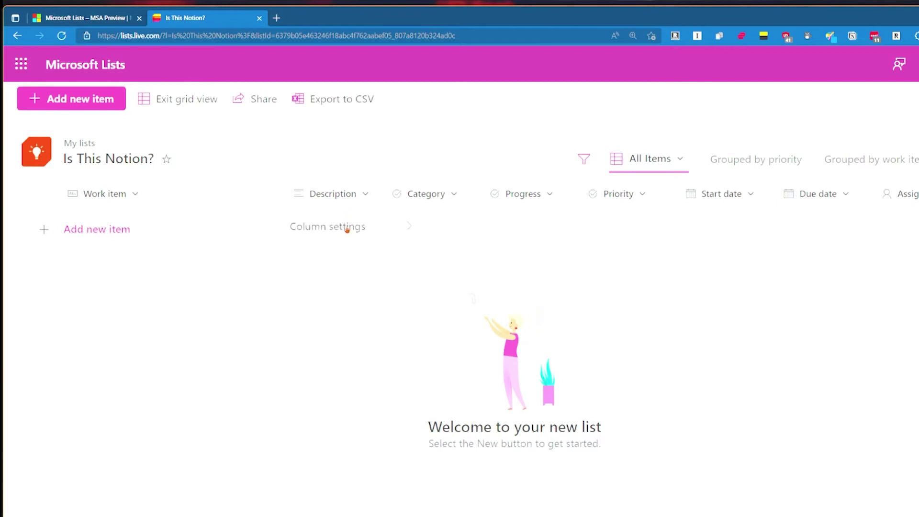
mouse_move(346, 229)
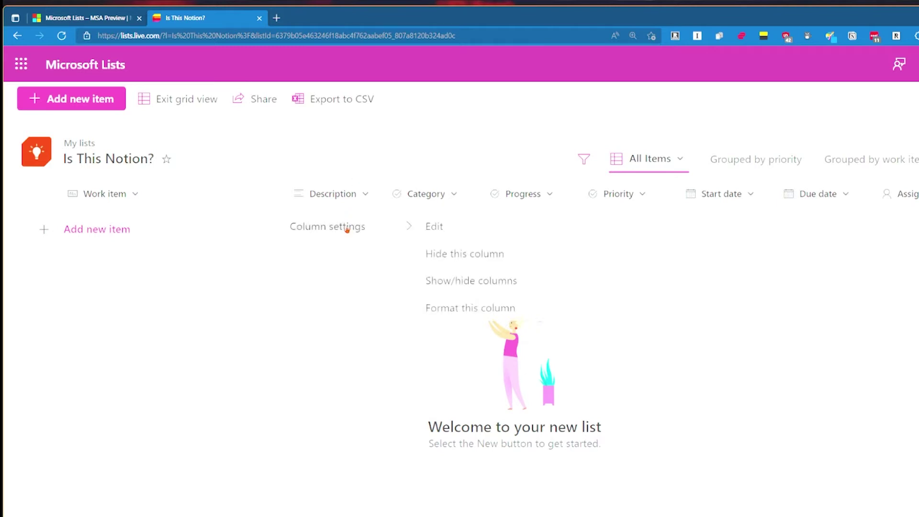
click(312, 310)
Step: Open the Category column for editing and review the available column types, keeping it as Choice
click(423, 194)
mouse_move(431, 254)
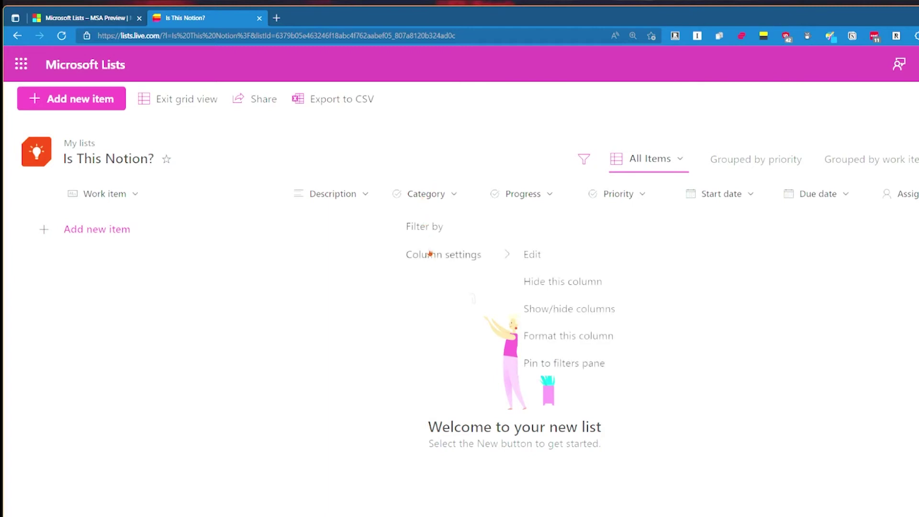
click(576, 257)
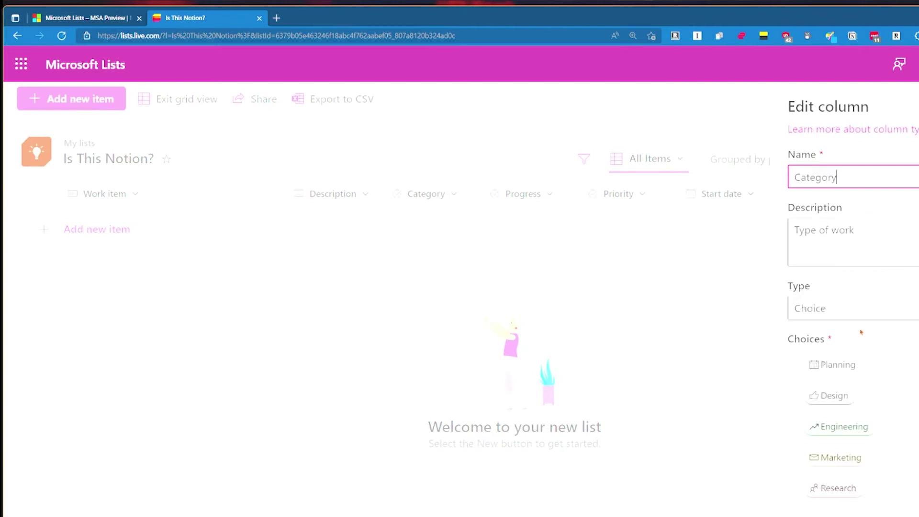
click(869, 316)
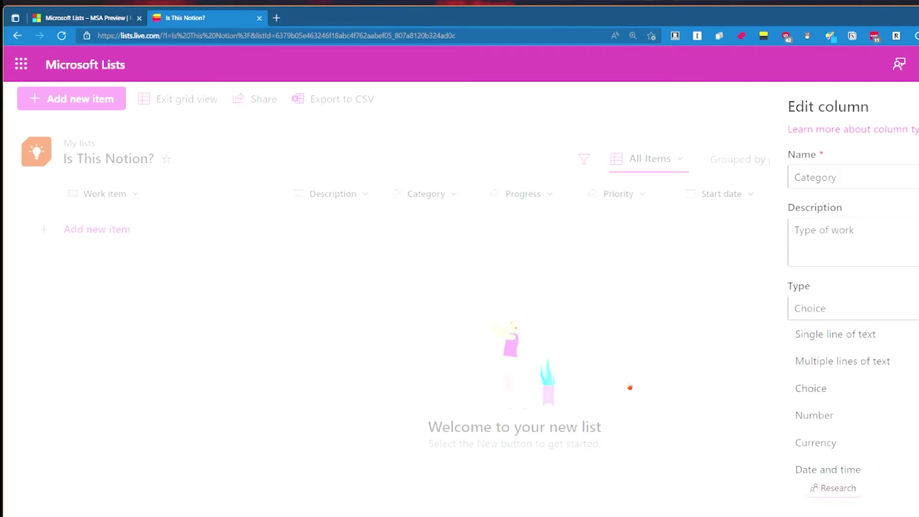
click(242, 247)
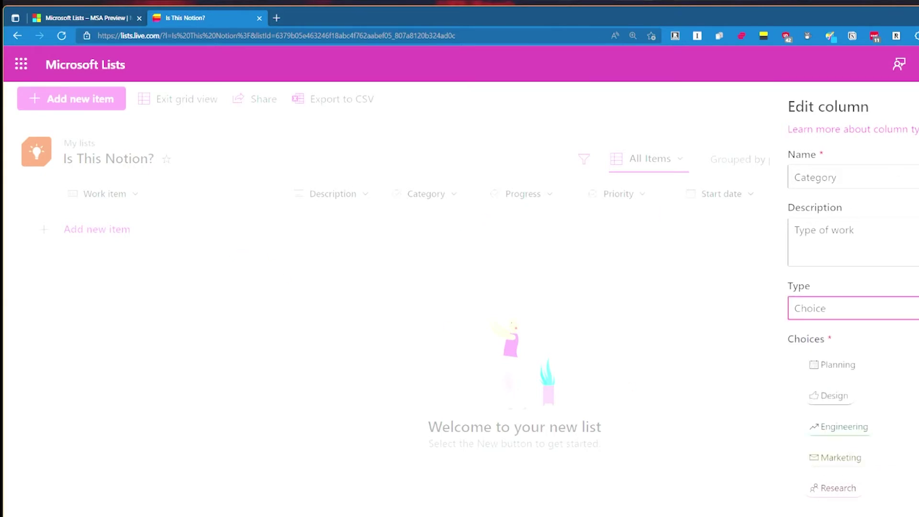
Step: Add a new choice named "Personal Development" to the Category column
scroll(905, 287, down, 3)
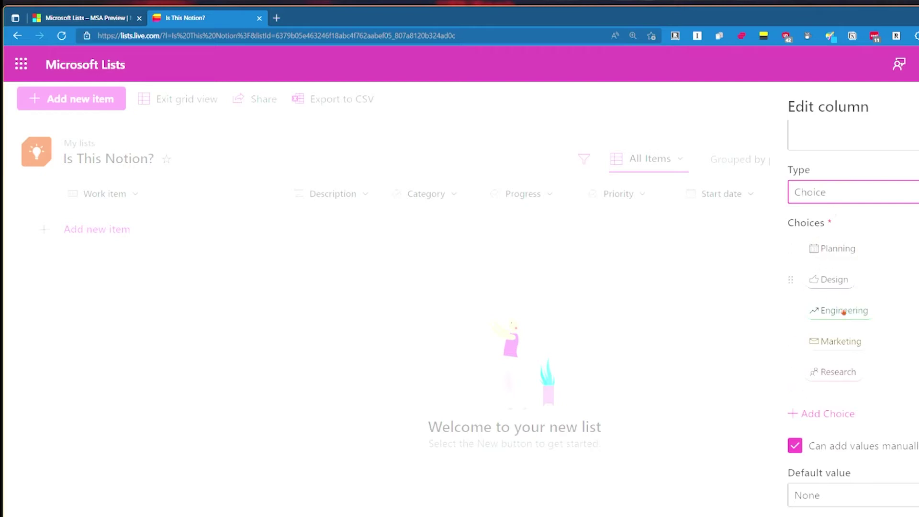
click(828, 411)
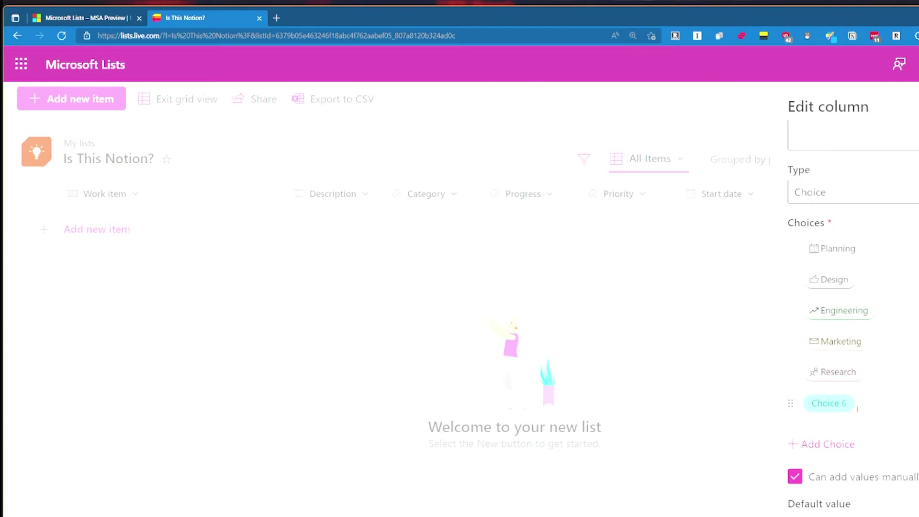
click(818, 403)
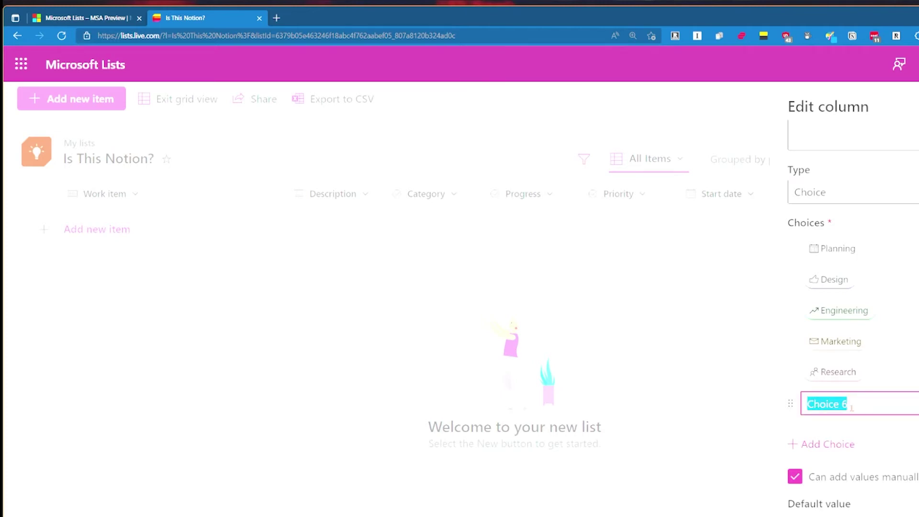
text(Persona D)
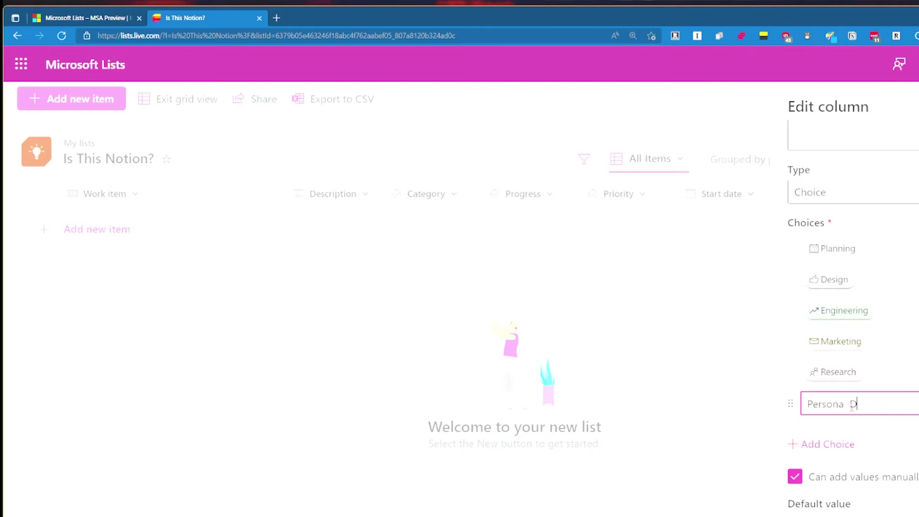
key(BackSpace)
key(BackSpace)
text(l Development)
click(866, 431)
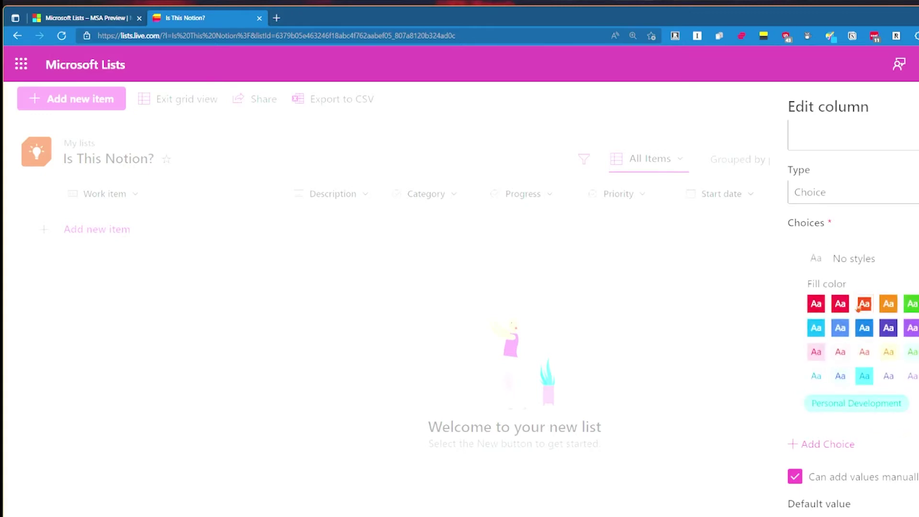
Step: Give the "Personal Development" choice of the Category column the orange-red fill color, keeping its text
click(815, 258)
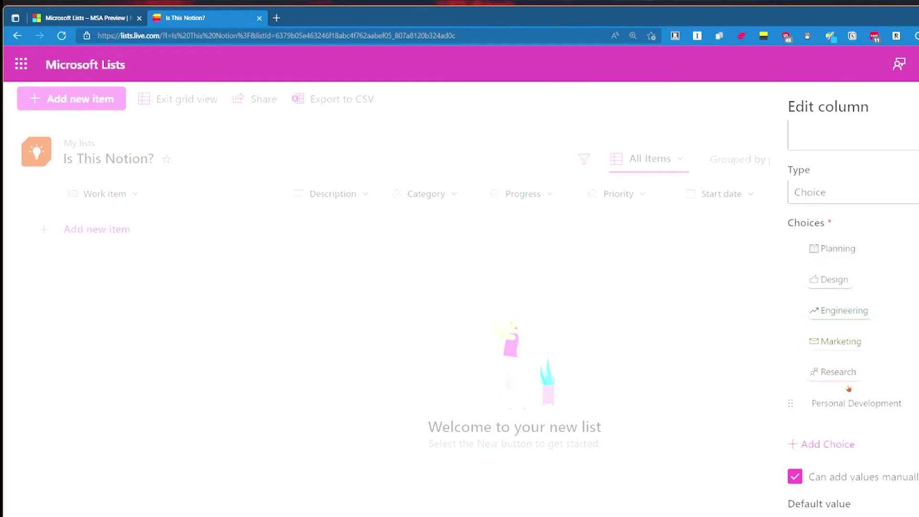
click(856, 403)
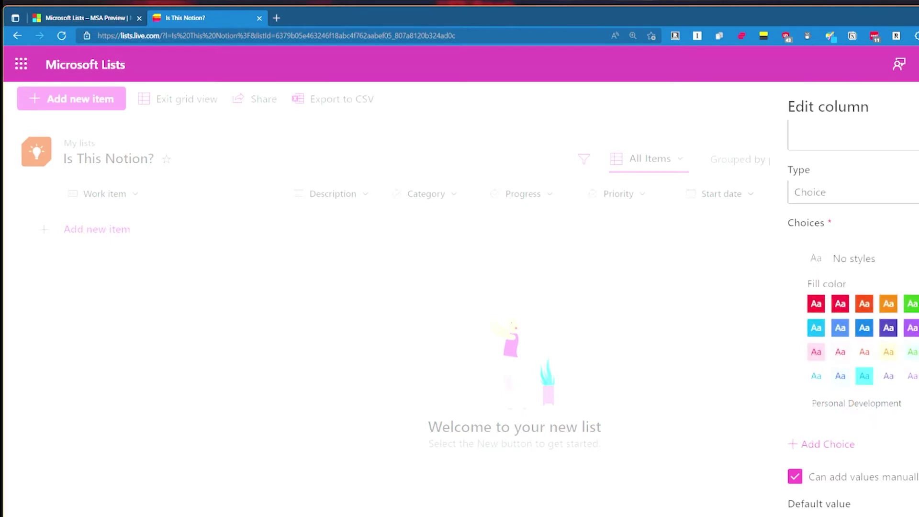
click(864, 304)
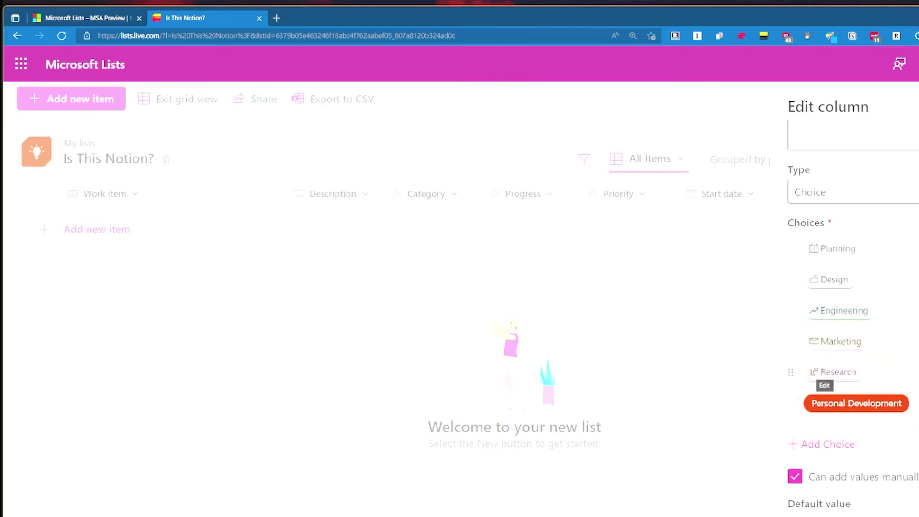
click(810, 404)
click(808, 405)
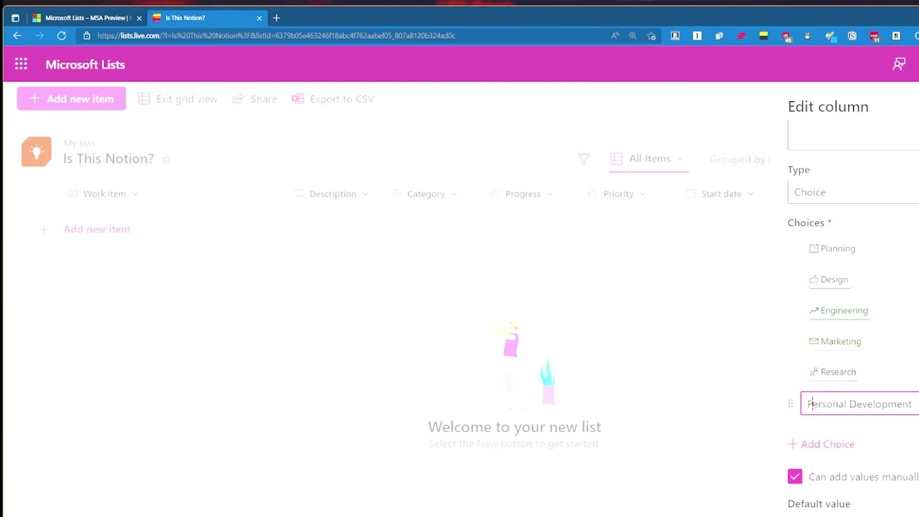
key(Return)
Step: Try Planning as the default value of the Category column and reset the default to None
scroll(853, 306, down, 2)
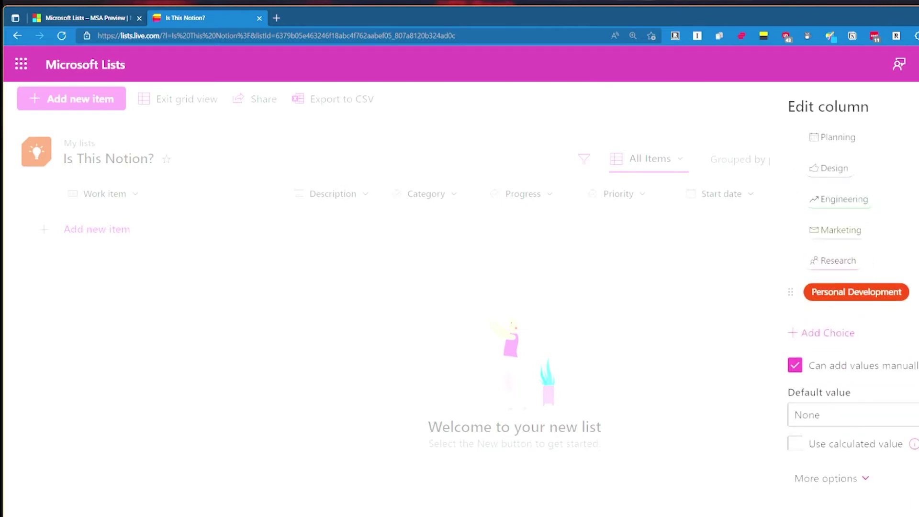
click(852, 415)
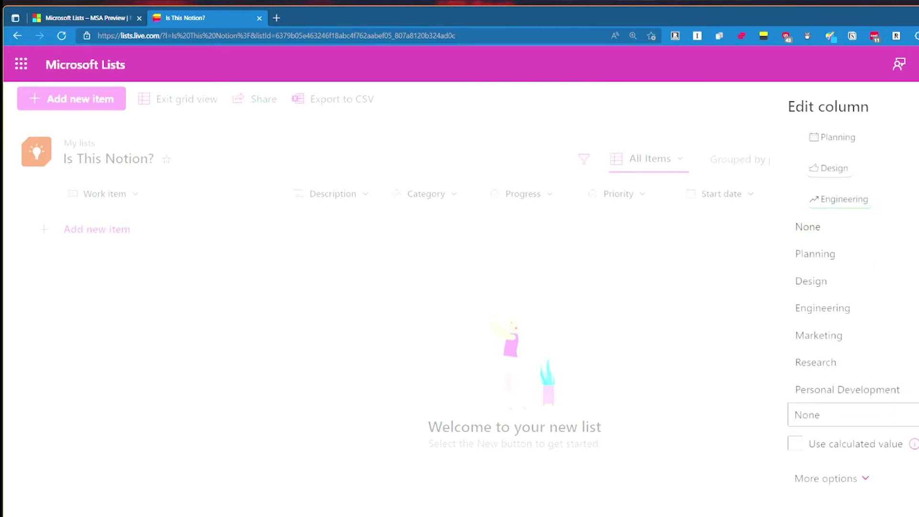
click(870, 252)
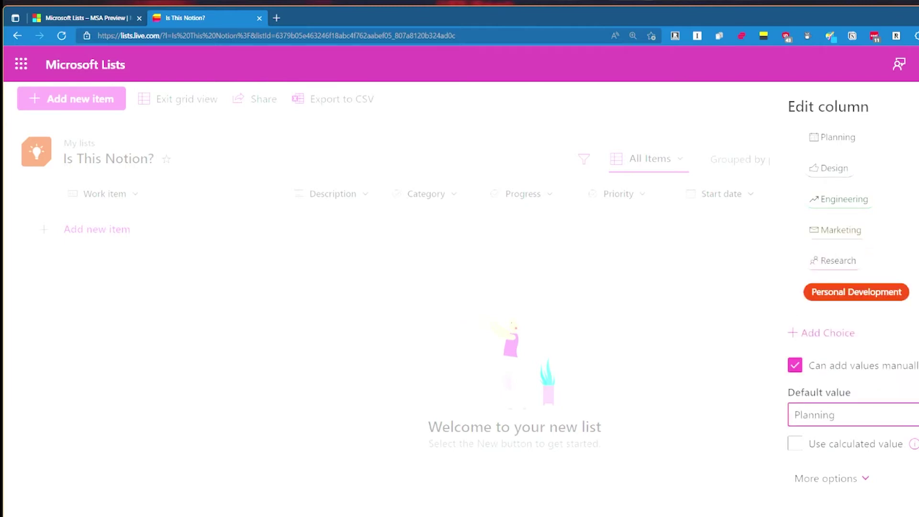
click(852, 415)
click(877, 231)
Step: Review the additional options of the Category column, such as choice display and multiple selections, and close the column editor
click(872, 479)
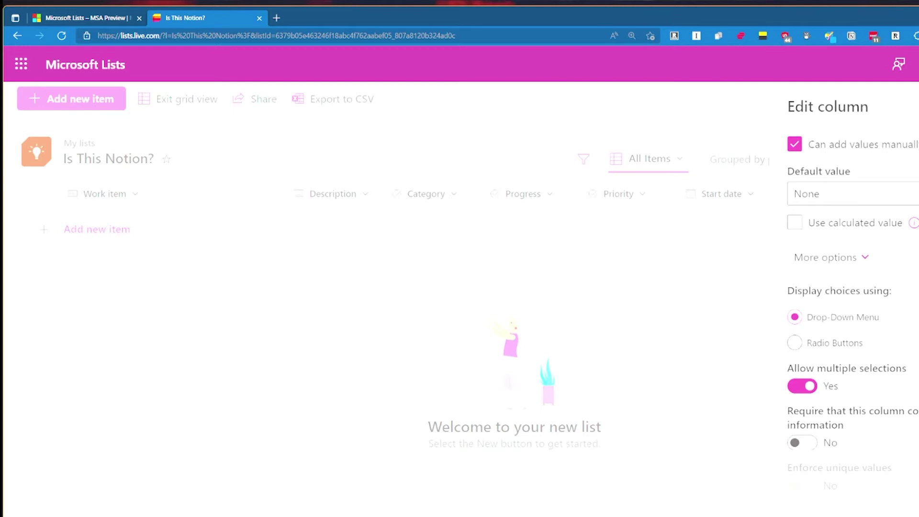
drag(918, 268, 916, 268)
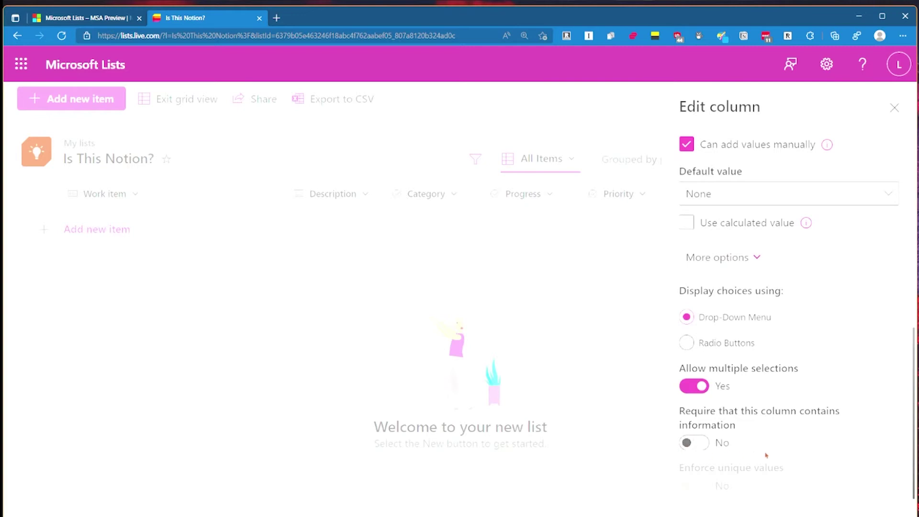
scroll(766, 455, up, 10)
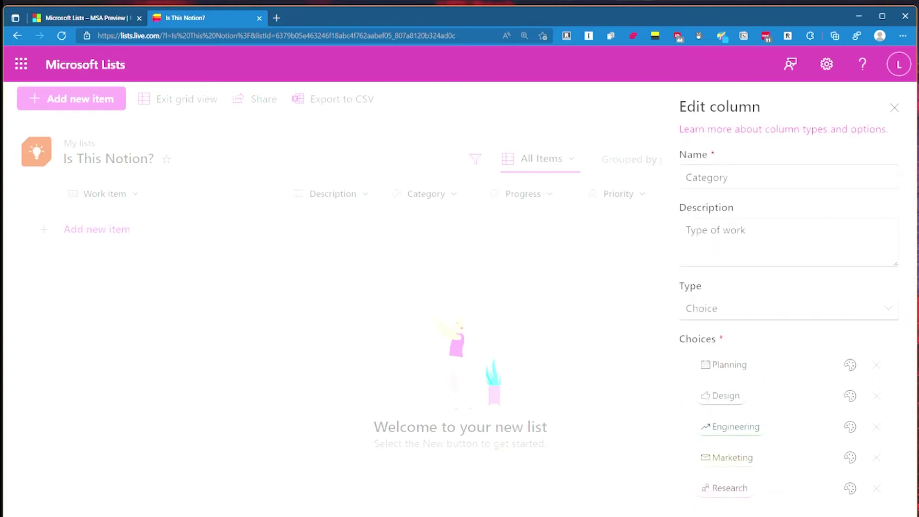
key(Escape)
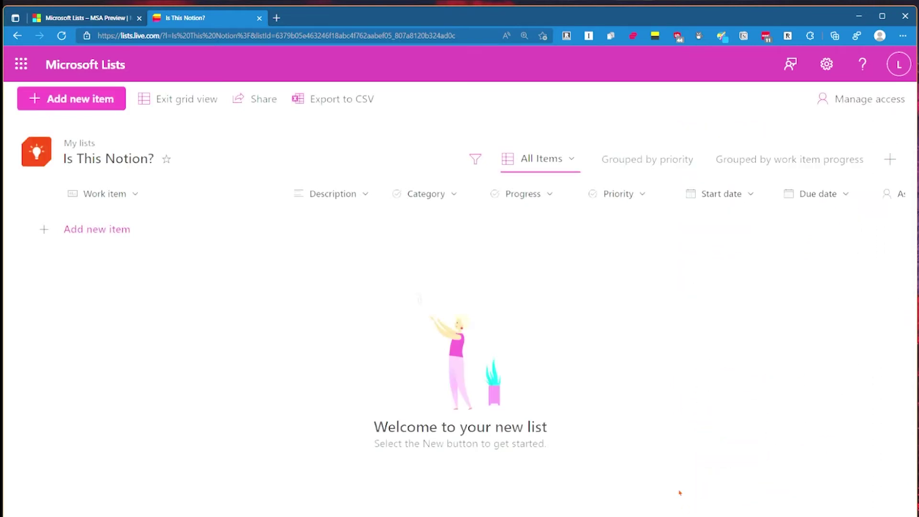
Step: Look at the list's views grouped by priority and by work item progress, and return to All Items
click(620, 158)
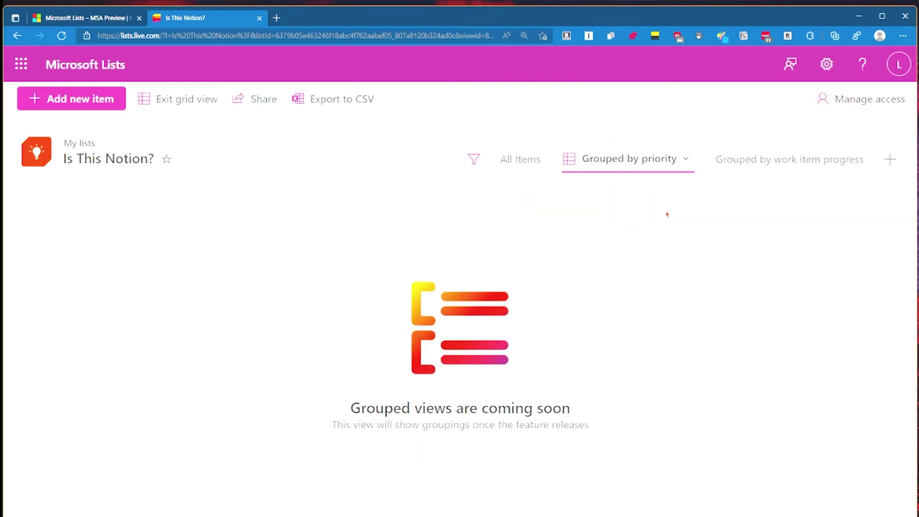
click(777, 159)
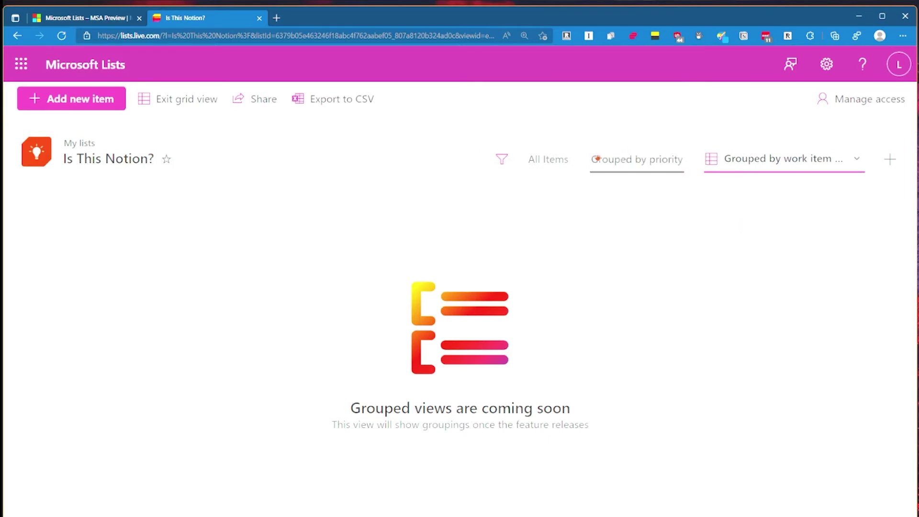
click(551, 159)
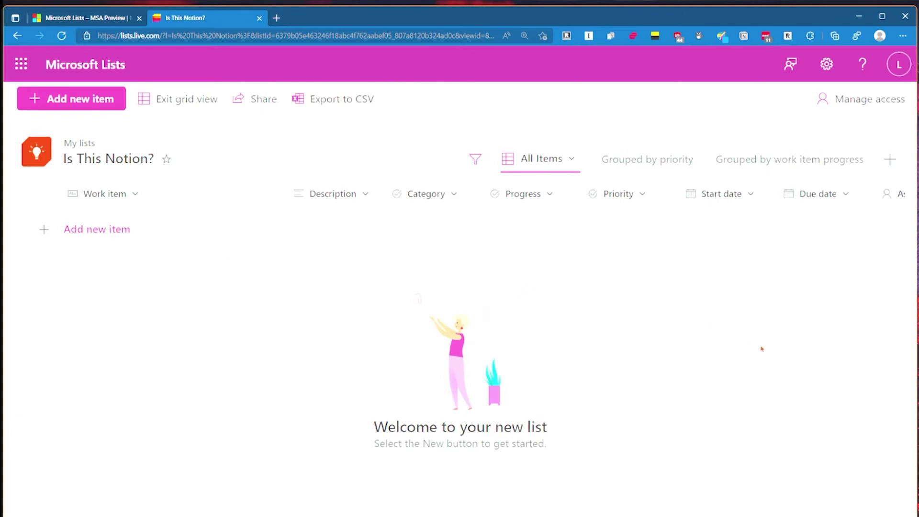
Step: Switch to the "MongoDB and .NET book" project page in Notion and examine its properties and Category options
click(277, 18)
key(ctrl+w)
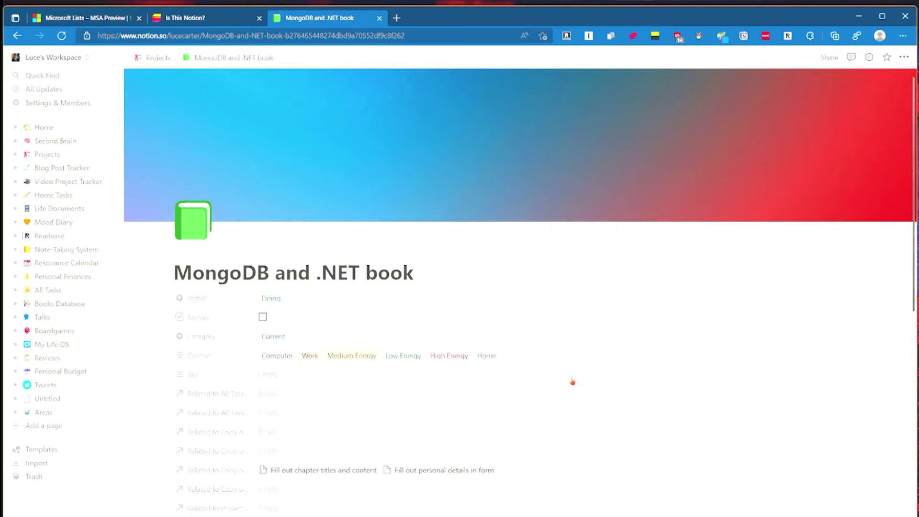
scroll(572, 382, down, 2)
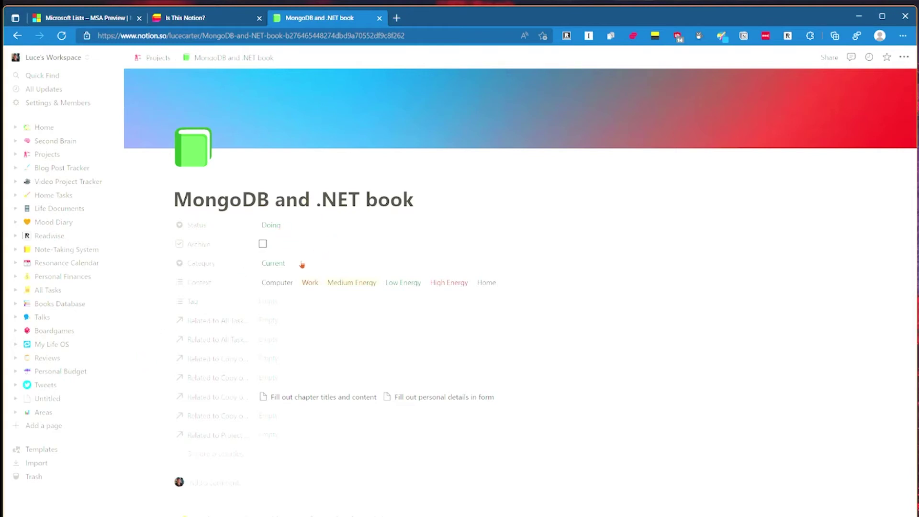
click(284, 267)
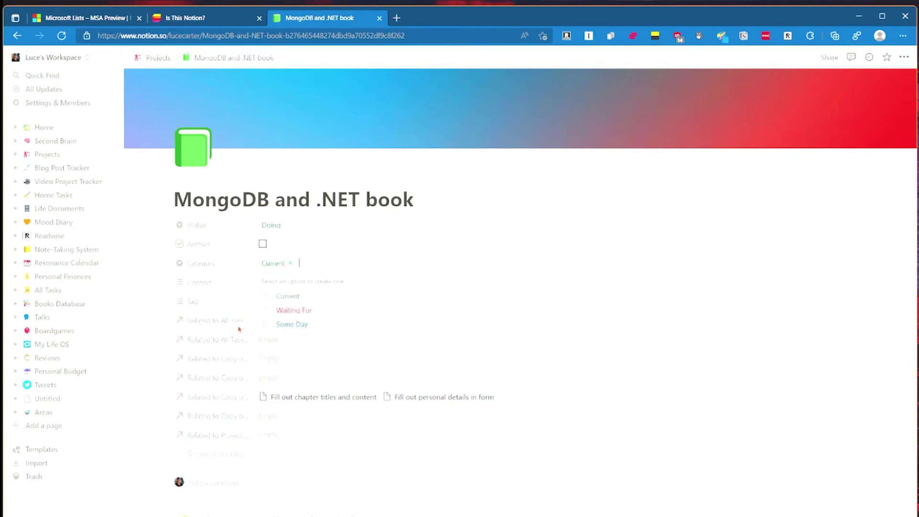
click(150, 335)
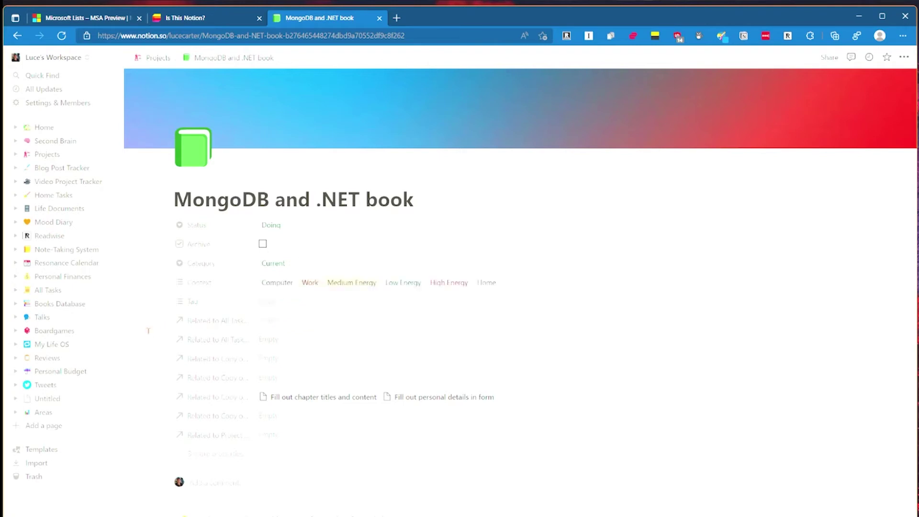
Step: Examine the Notion project's overview and All Tasks table, comparing them with the properties above
scroll(130, 445, down, 3)
scroll(131, 445, down, 5)
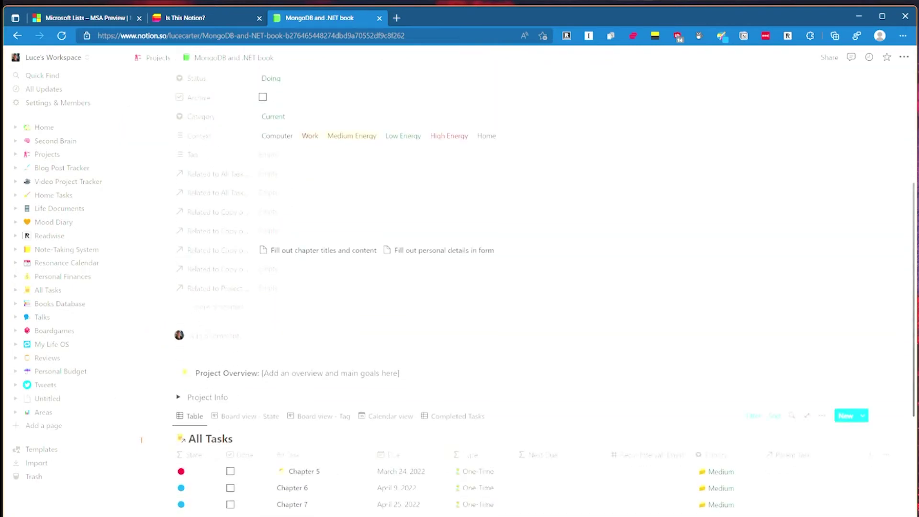
scroll(416, 303, up, 5)
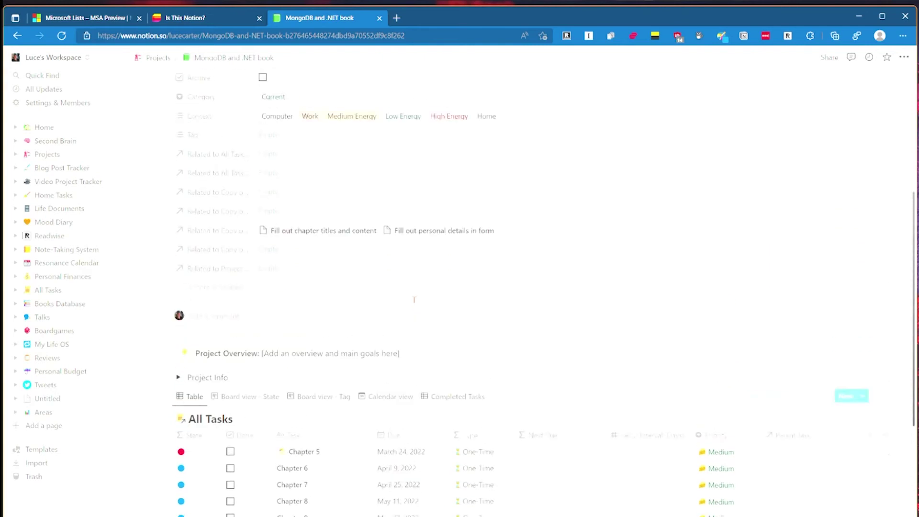
scroll(272, 492, down, 4)
scroll(272, 493, down, 1)
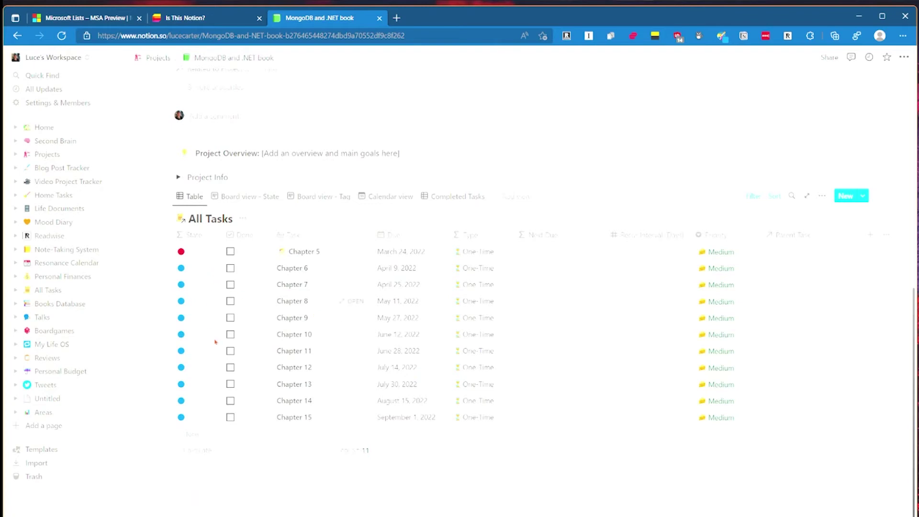
scroll(406, 441, up, 3)
scroll(405, 441, down, 2)
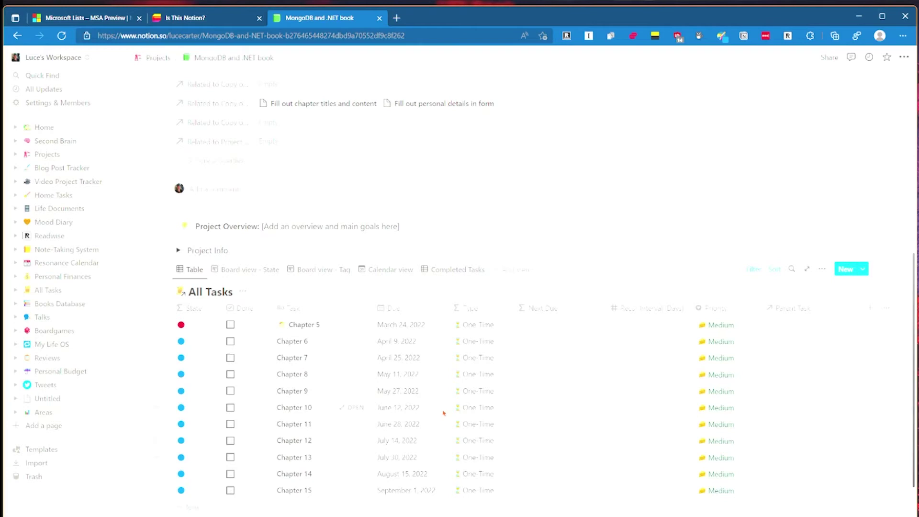
scroll(443, 412, up, 6)
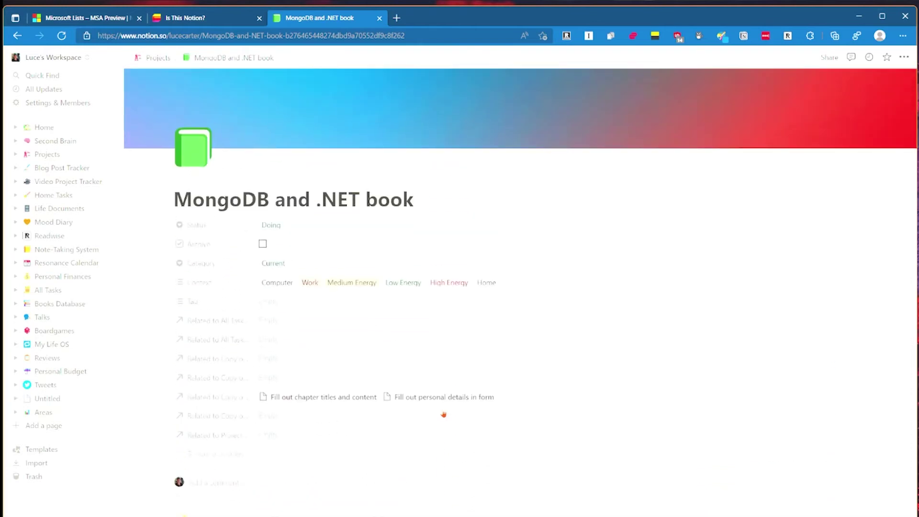
scroll(444, 414, up, 2)
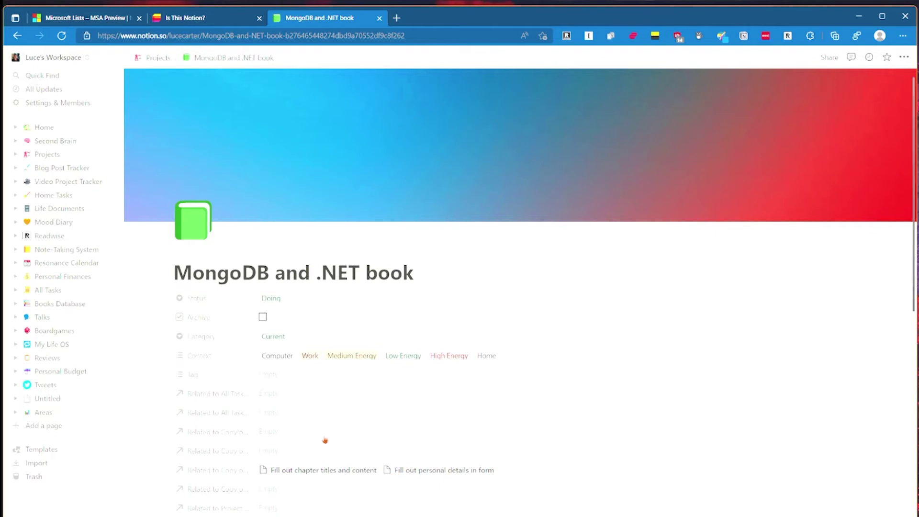
Step: Return to the "Is This Notion?" list in Microsoft Lists and start a new work item
click(221, 20)
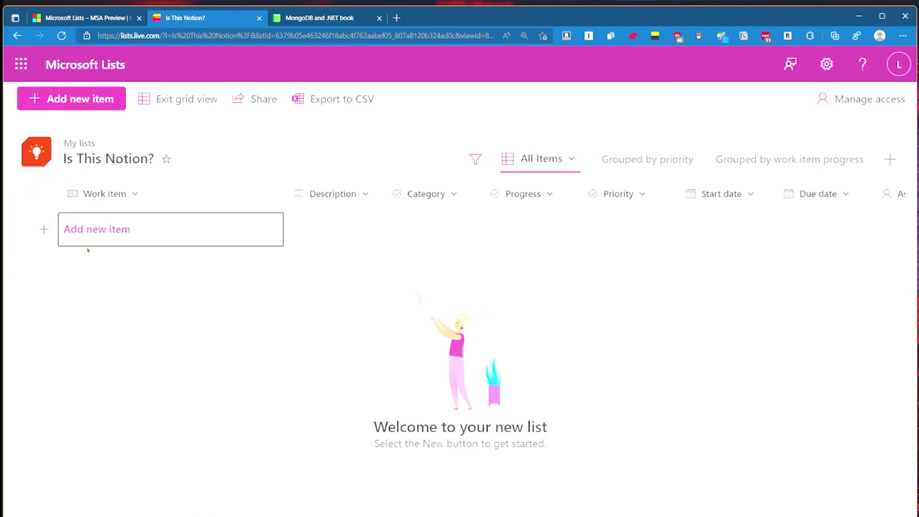
click(98, 235)
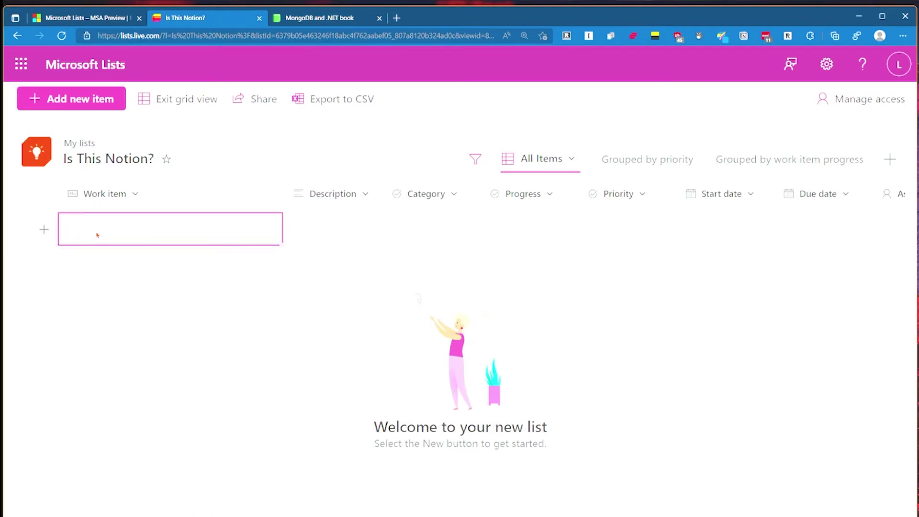